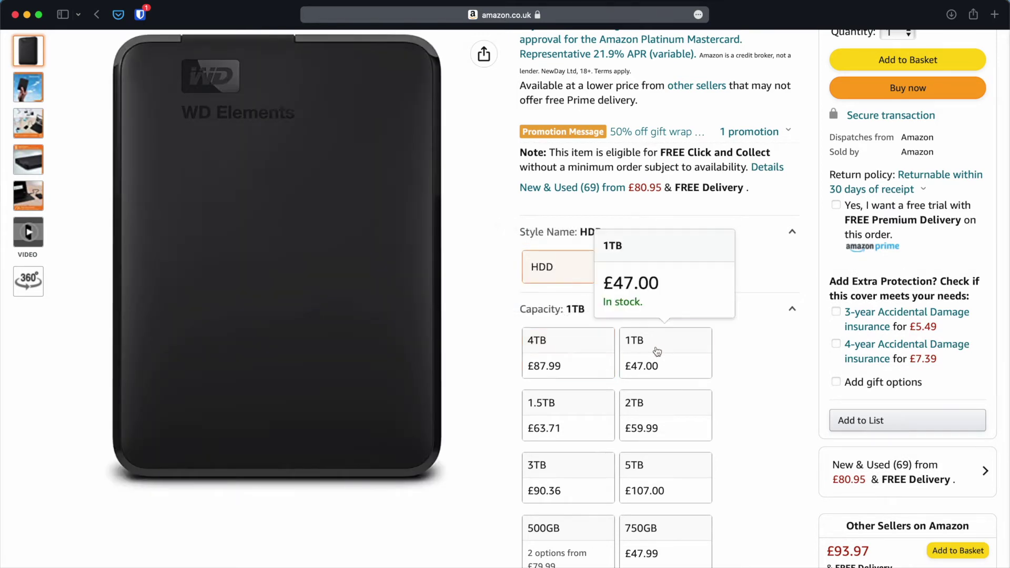
Select the 1TB capacity of the WD Elements drive and look over the UGREEN USB C Hub listing
{"action": "left_click", "coordinate": [657, 349]}
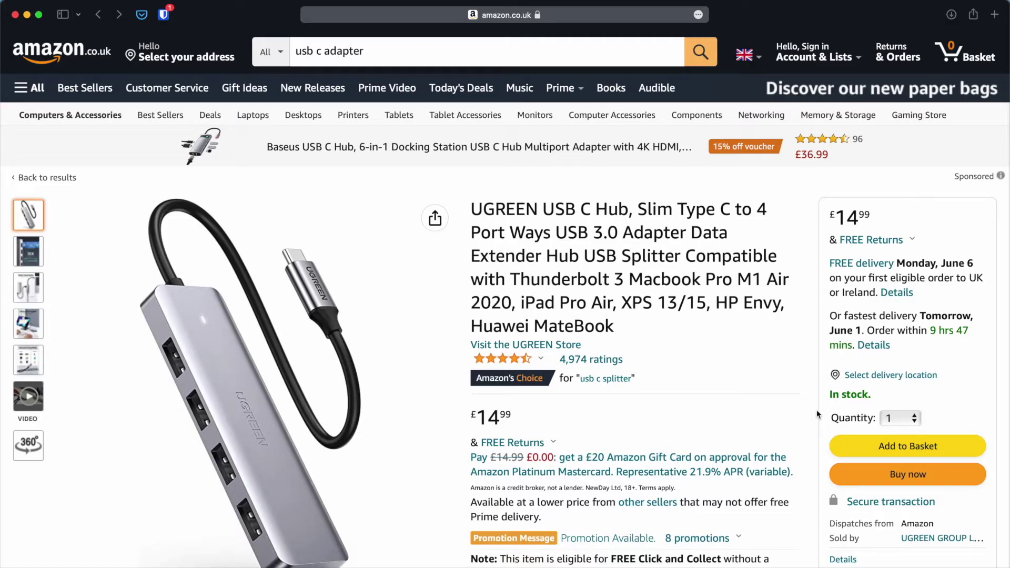
{"action": "scroll", "coordinate": [817, 414], "scroll_direction": "down", "scroll_amount": 4}
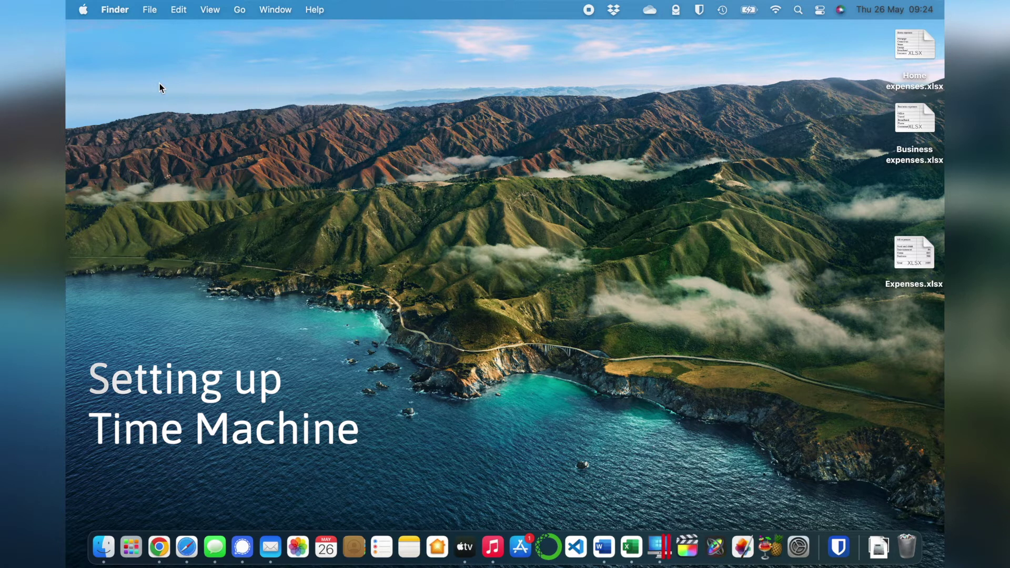
Open the Time Machine settings in System Preferences
{"action": "left_click", "coordinate": [87, 10]}
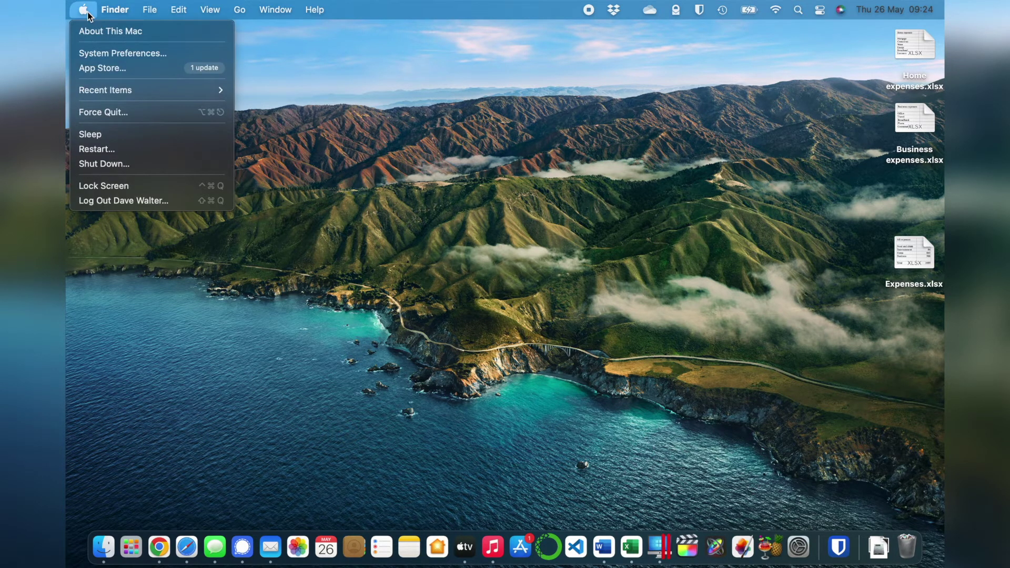
{"action": "left_click", "coordinate": [96, 54]}
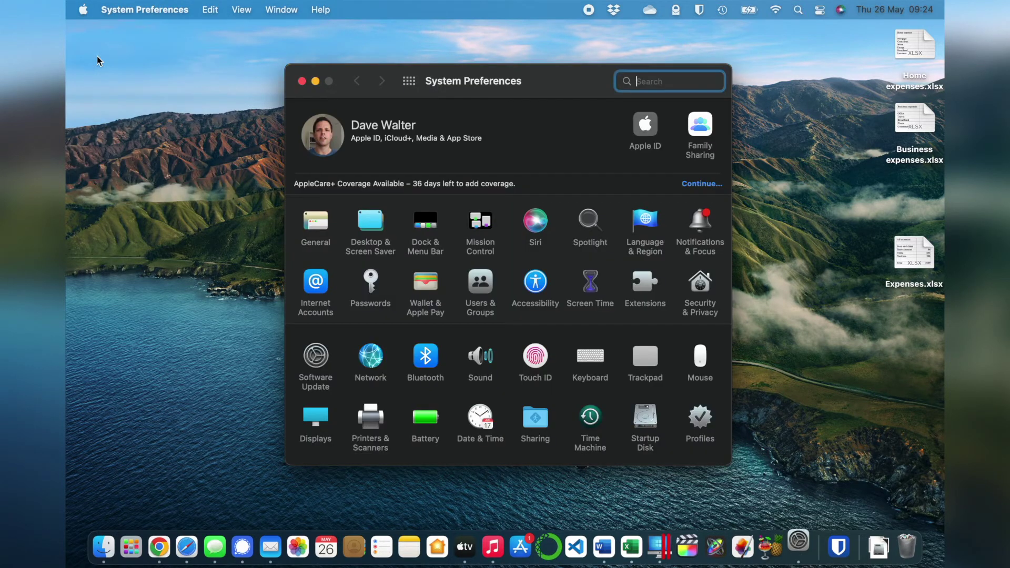
{"action": "left_click", "coordinate": [588, 425]}
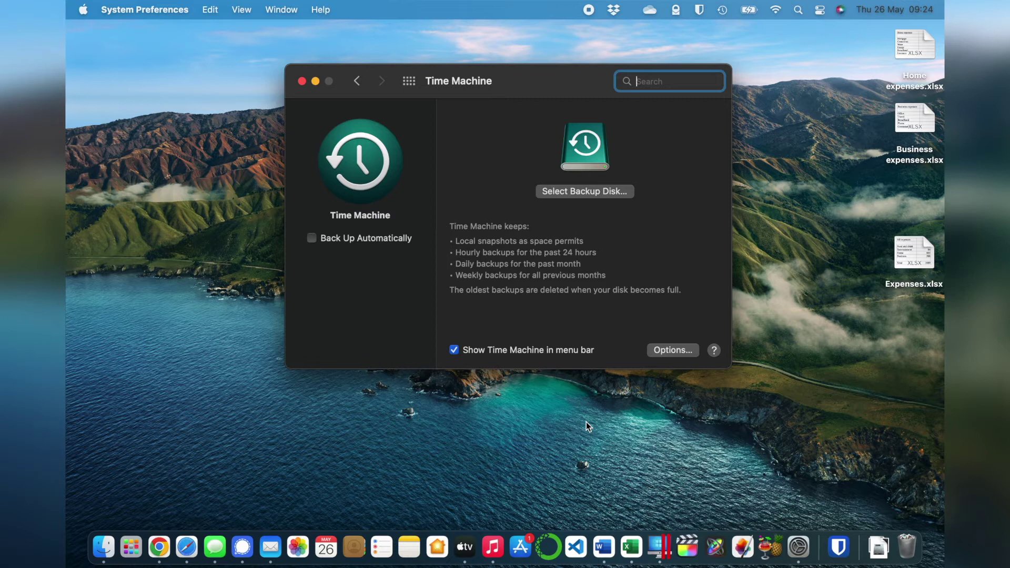
Choose the Elements disk for Time Machine with encrypted backups and agree to erase it
{"action": "left_click", "coordinate": [627, 192]}
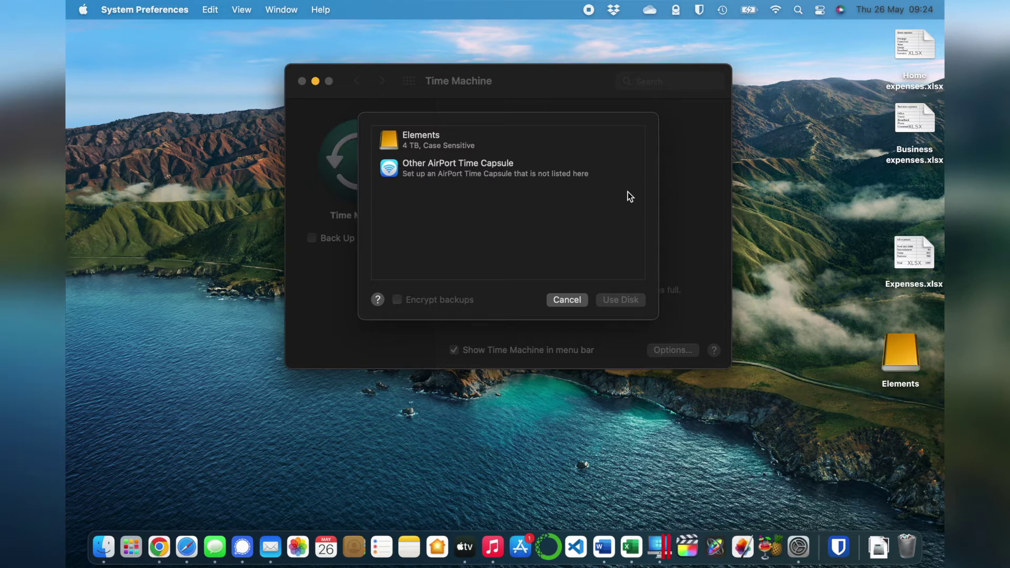
{"action": "left_click", "coordinate": [453, 141]}
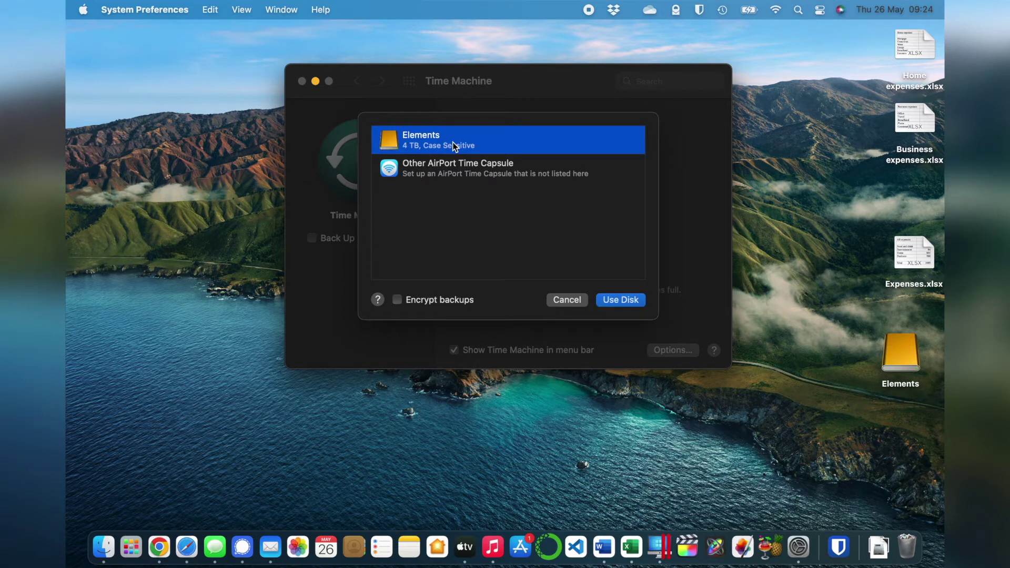
{"action": "left_click", "coordinate": [398, 300]}
{"action": "left_click", "coordinate": [608, 301]}
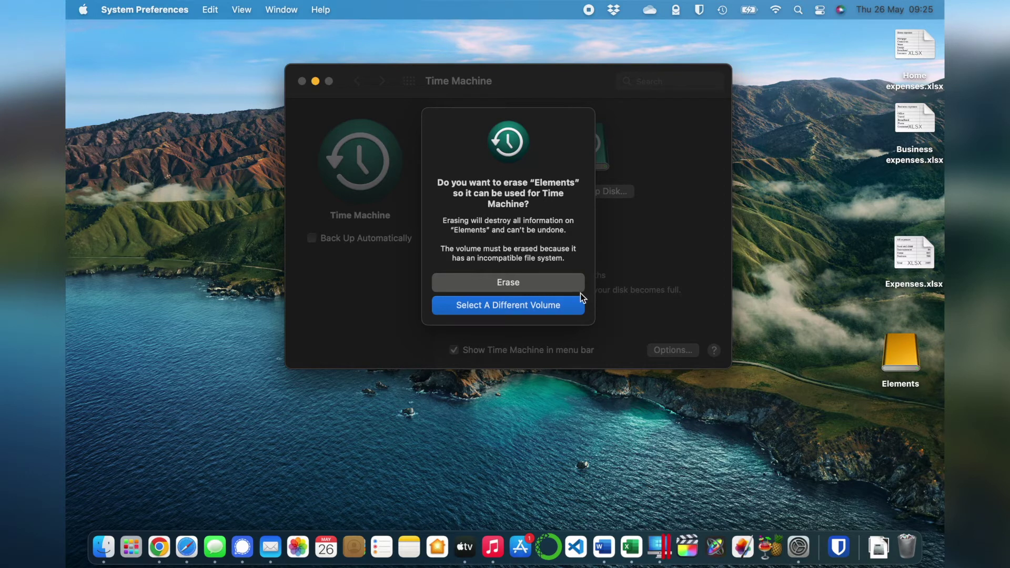
{"action": "left_click", "coordinate": [569, 283]}
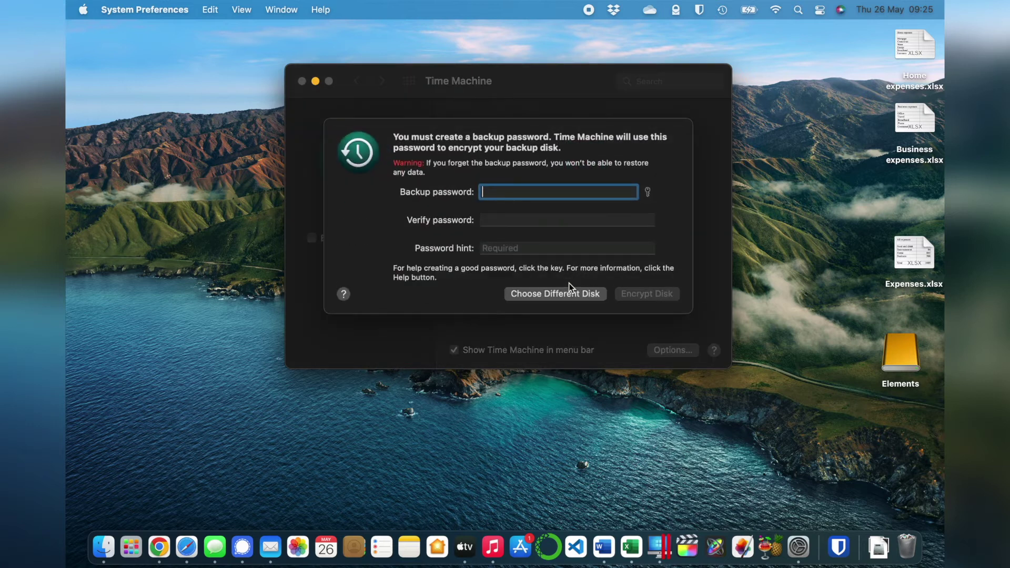
Create and verify the backup password, set the password hint to "hint", and encrypt the disk
{"action": "type", "text": "••••••••••••"}
{"action": "key", "text": "Tab"}
{"action": "type", "text": "••••••••••••"}
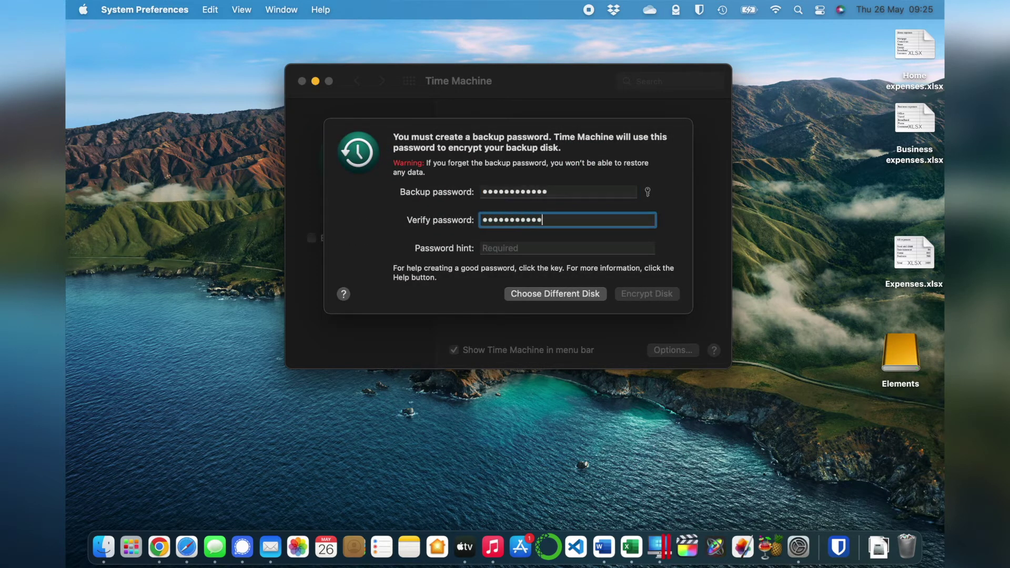
{"action": "key", "text": "Tab"}
{"action": "type", "text": "hint"}
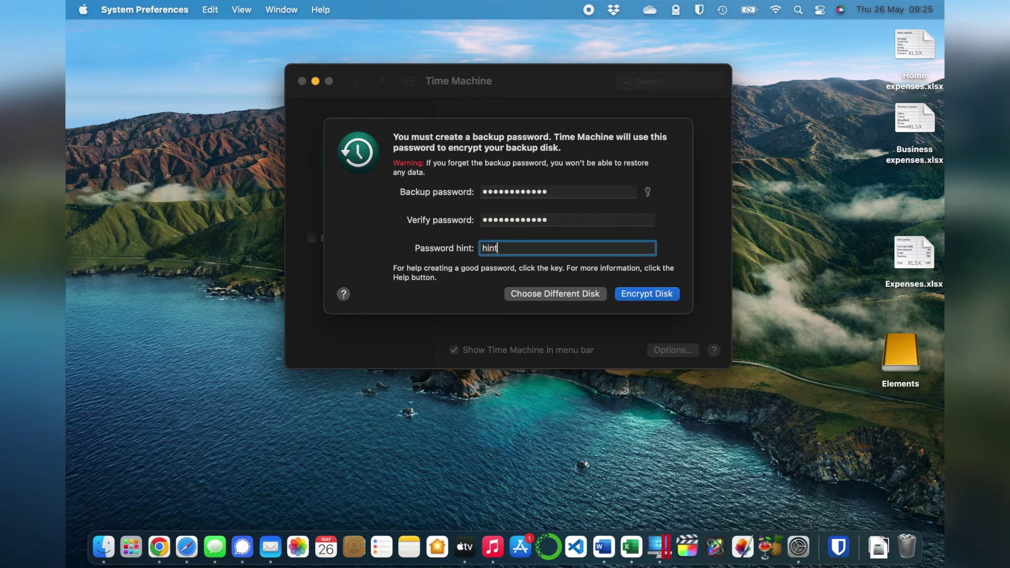
{"action": "left_click", "coordinate": [649, 297]}
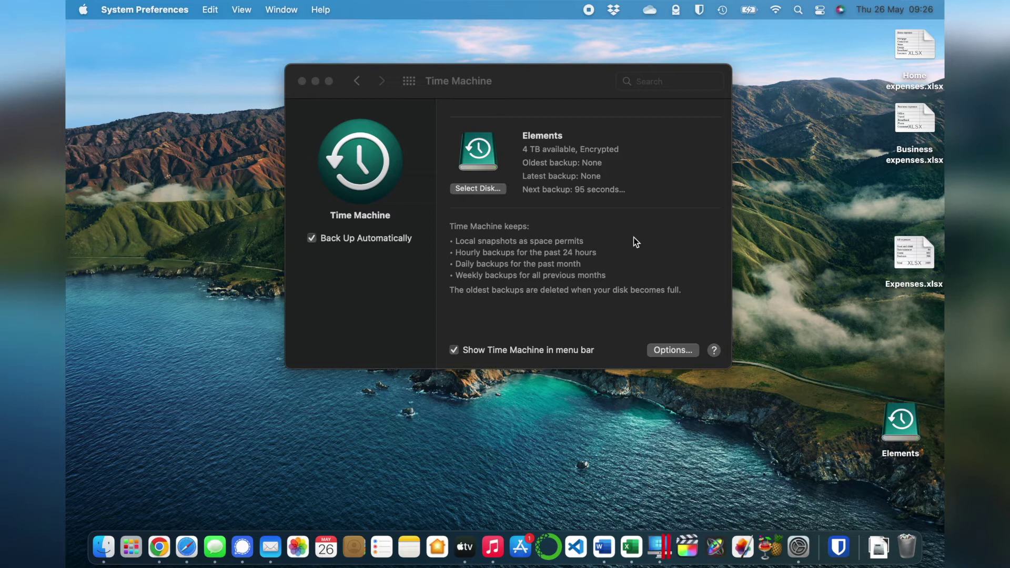
Check the Time Machine backup status and close the Time Machine settings window
{"action": "left_click", "coordinate": [398, 262]}
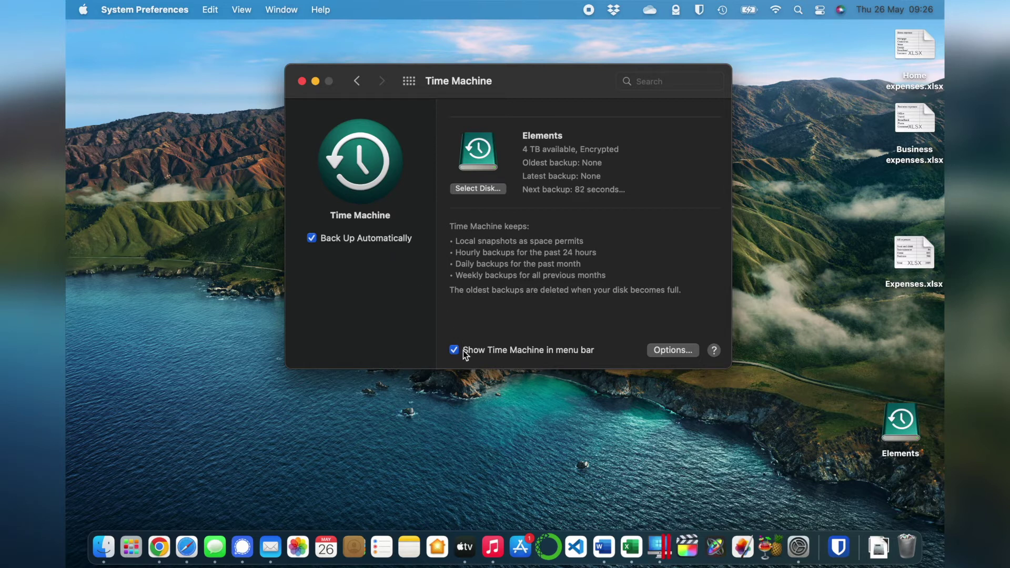
{"action": "left_click", "coordinate": [724, 11]}
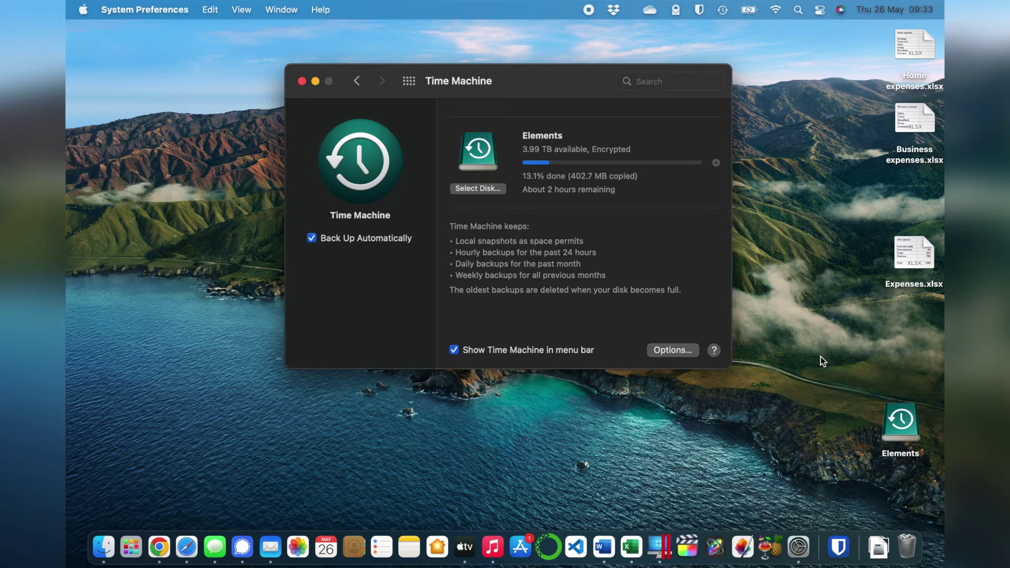
{"action": "left_click", "coordinate": [303, 82]}
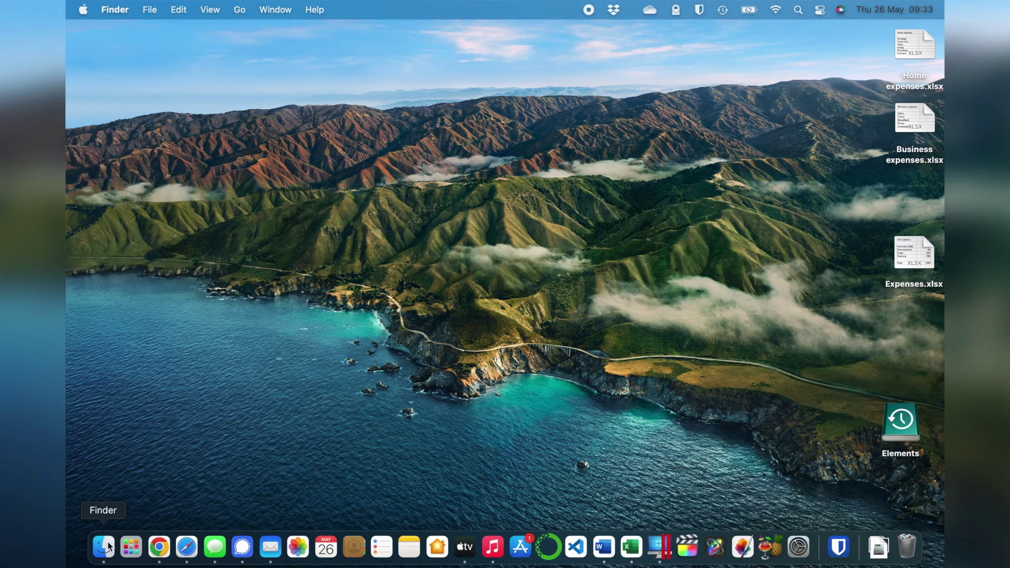
Open a Finder window, check the latest Time Machine backup, and eject the Elements disk
{"action": "left_click", "coordinate": [108, 547]}
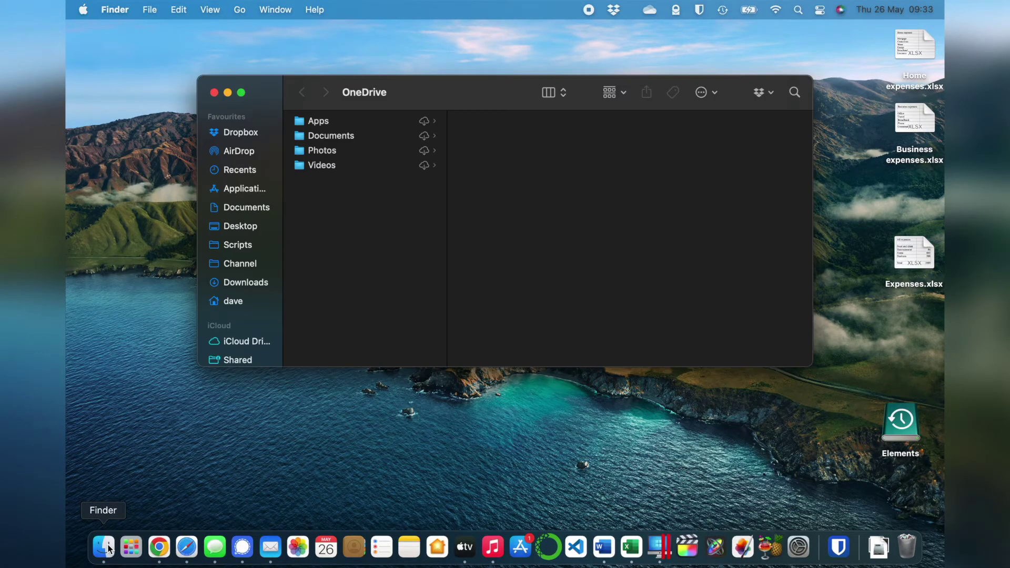
{"action": "scroll", "coordinate": [225, 329], "scroll_direction": "down", "scroll_amount": 5}
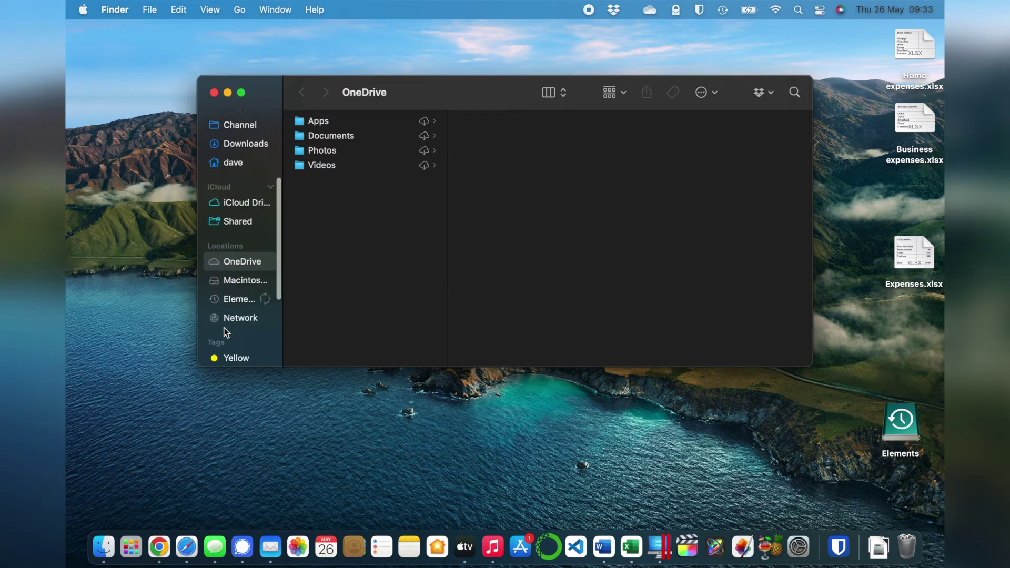
{"action": "scroll", "coordinate": [225, 332], "scroll_direction": "down", "scroll_amount": 1}
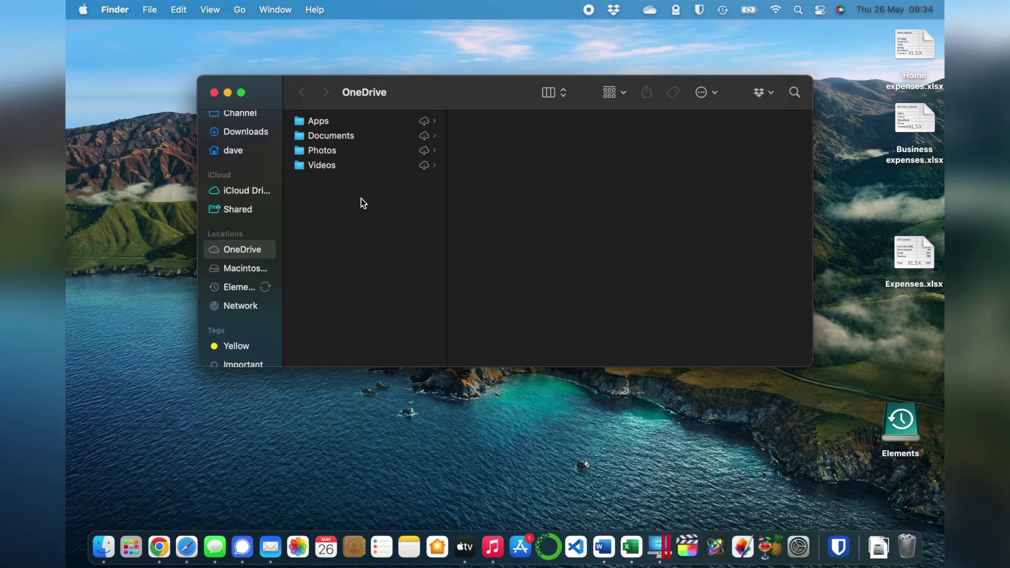
{"action": "left_click", "coordinate": [722, 11]}
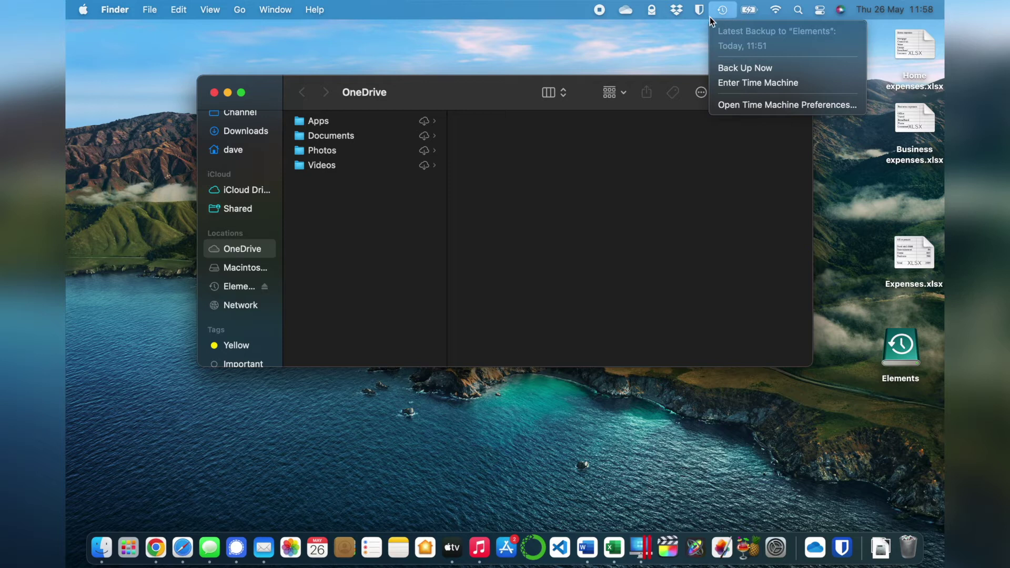
{"action": "left_click", "coordinate": [392, 225]}
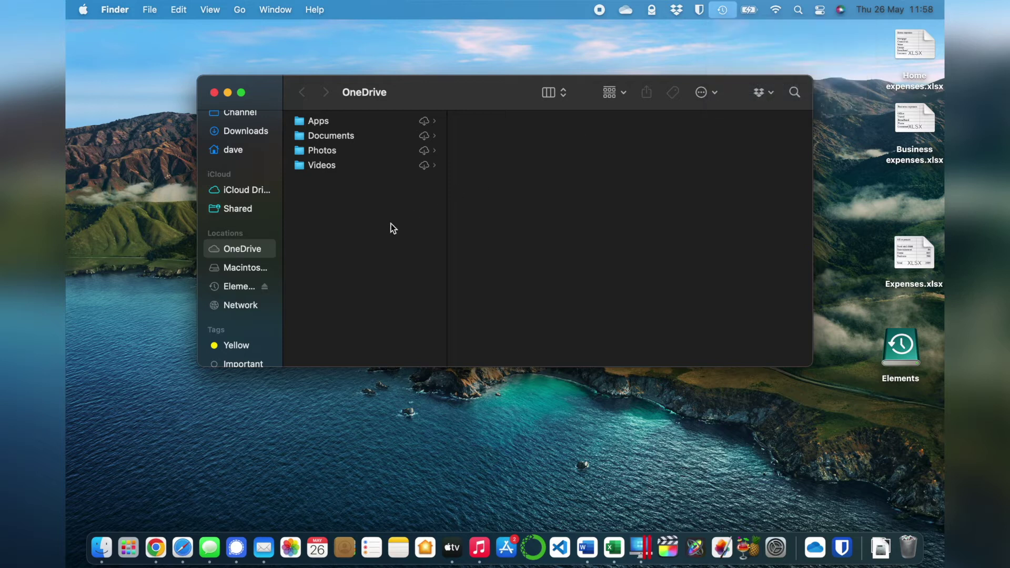
{"action": "left_click", "coordinate": [266, 289]}
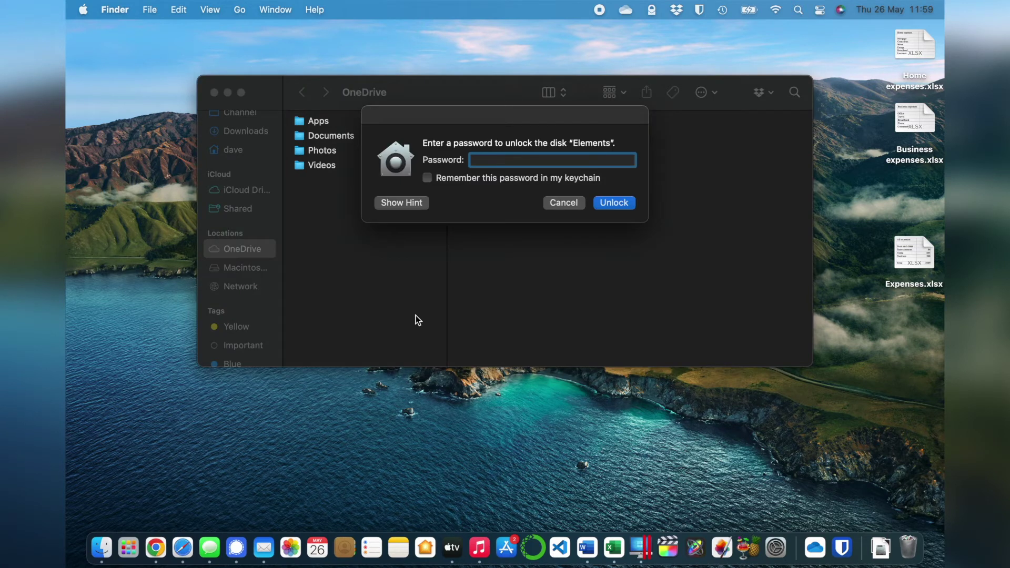
Unlock the Elements disk with its backup password and start a Time Machine backup immediately
{"action": "type", "text": "••••••••••••"}
{"action": "left_click", "coordinate": [613, 203]}
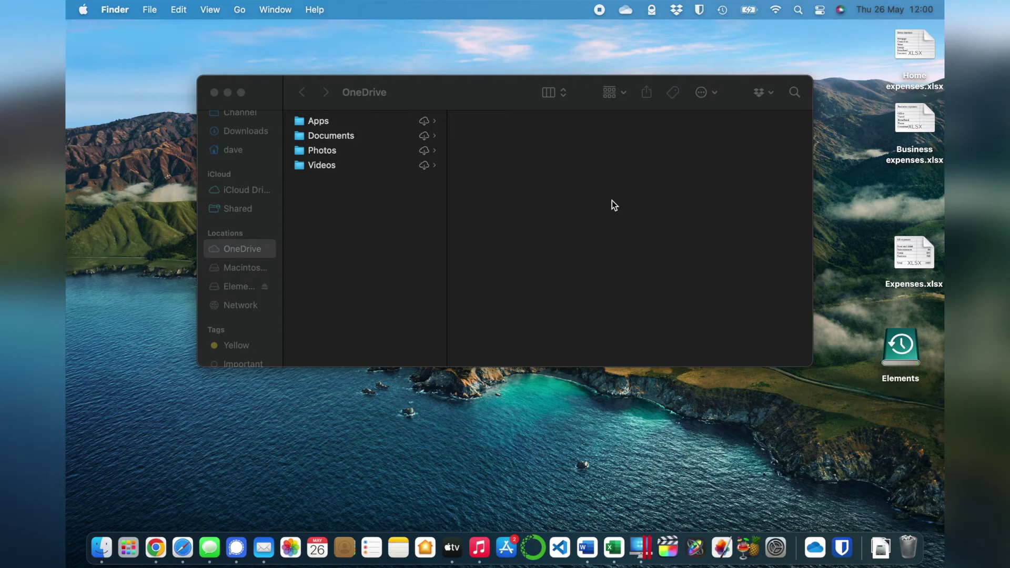
{"action": "left_click", "coordinate": [625, 193]}
{"action": "left_click", "coordinate": [722, 10]}
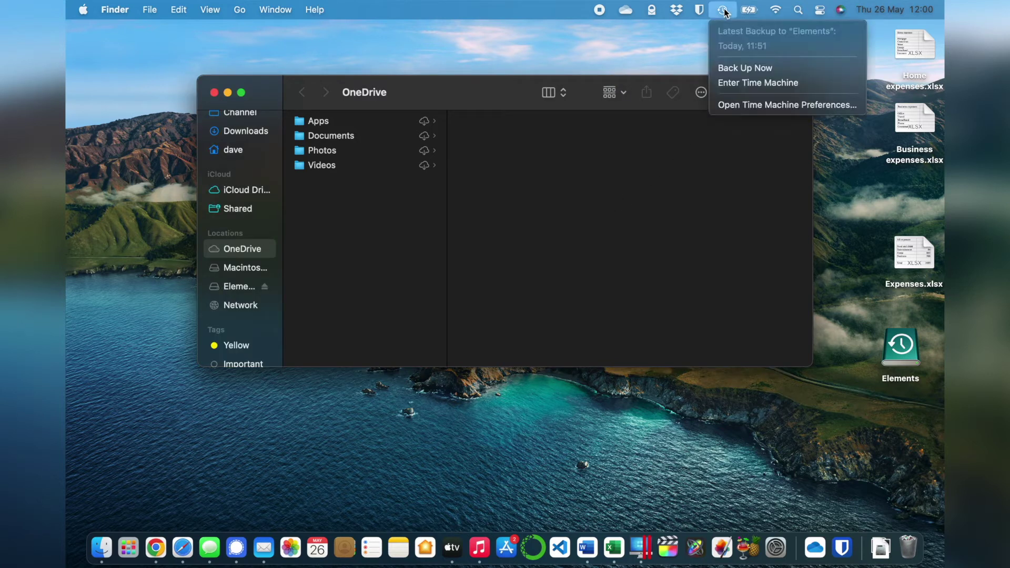
{"action": "left_click", "coordinate": [760, 67]}
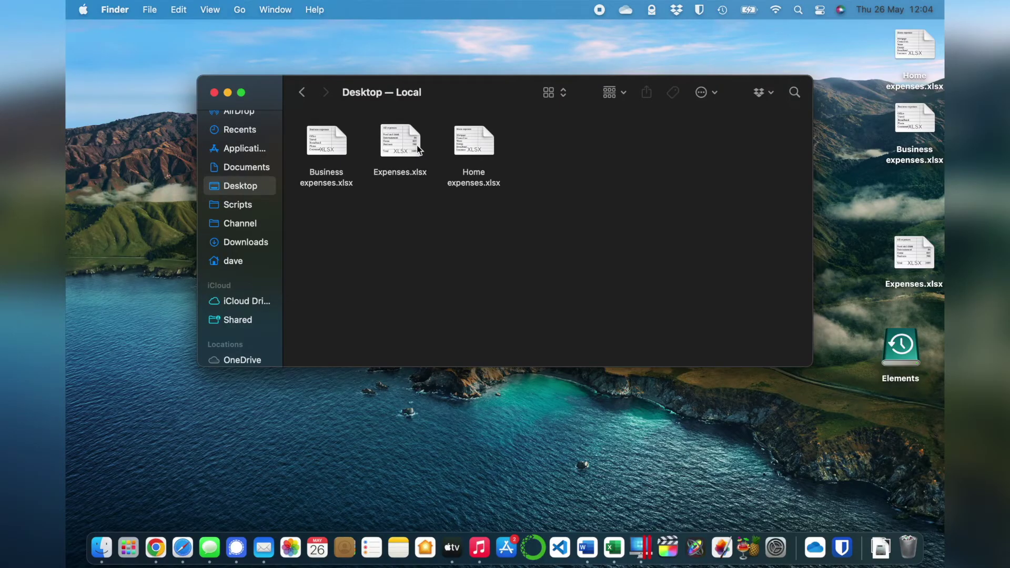
Move Expenses.xlsx from the Desktop folder to the Trash and empty the Trash
{"action": "left_click_drag", "start_coordinate": [406, 137], "coordinate": [913, 542]}
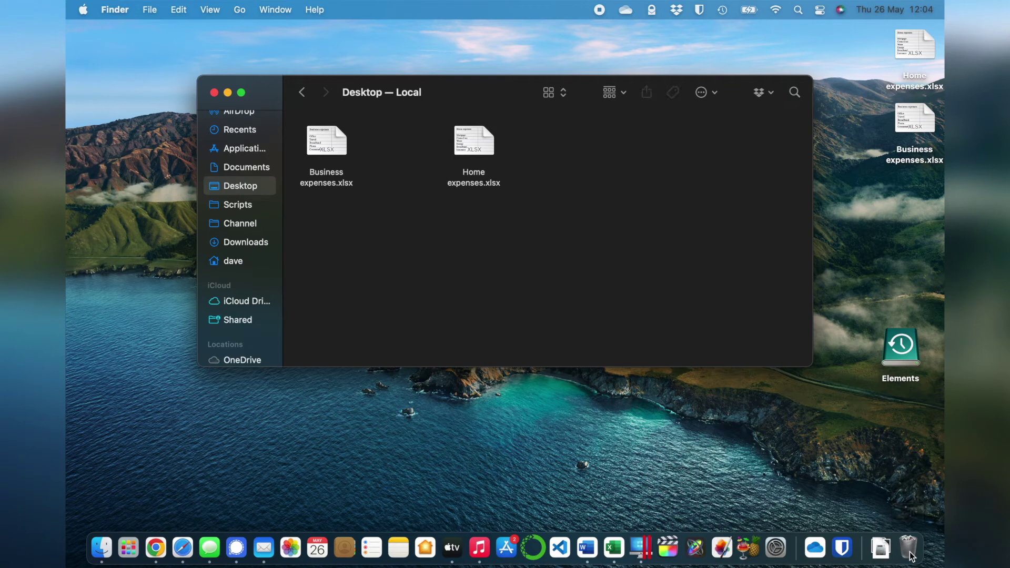
{"action": "right_click", "coordinate": [909, 550]}
{"action": "left_click", "coordinate": [907, 509]}
{"action": "left_click", "coordinate": [554, 250]}
Enter Time Machine and restore Expenses.xlsx to the Desktop from today's 12:00 backup
{"action": "left_click", "coordinate": [722, 9]}
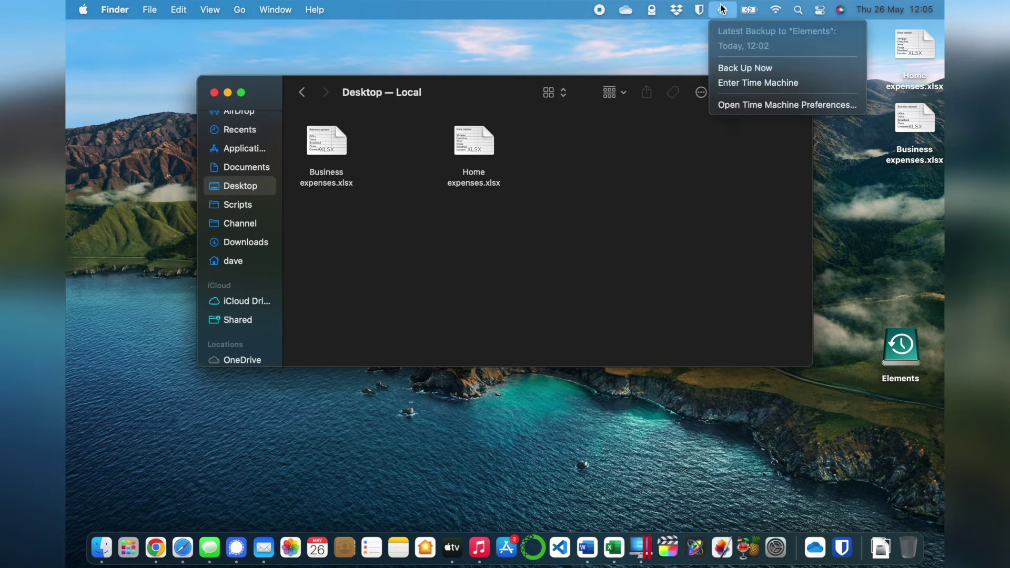
{"action": "left_click", "coordinate": [739, 82]}
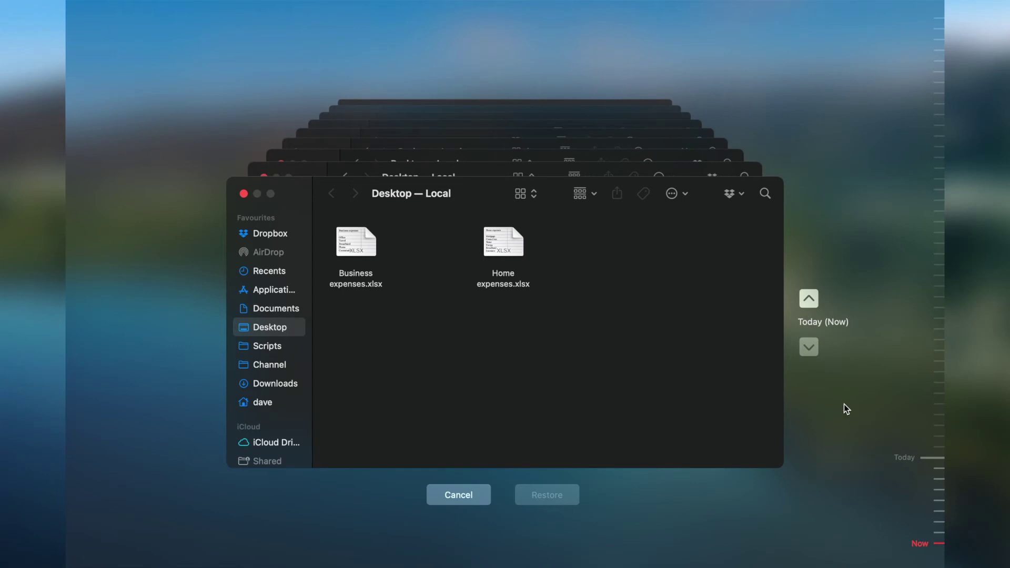
{"action": "left_click", "coordinate": [810, 299]}
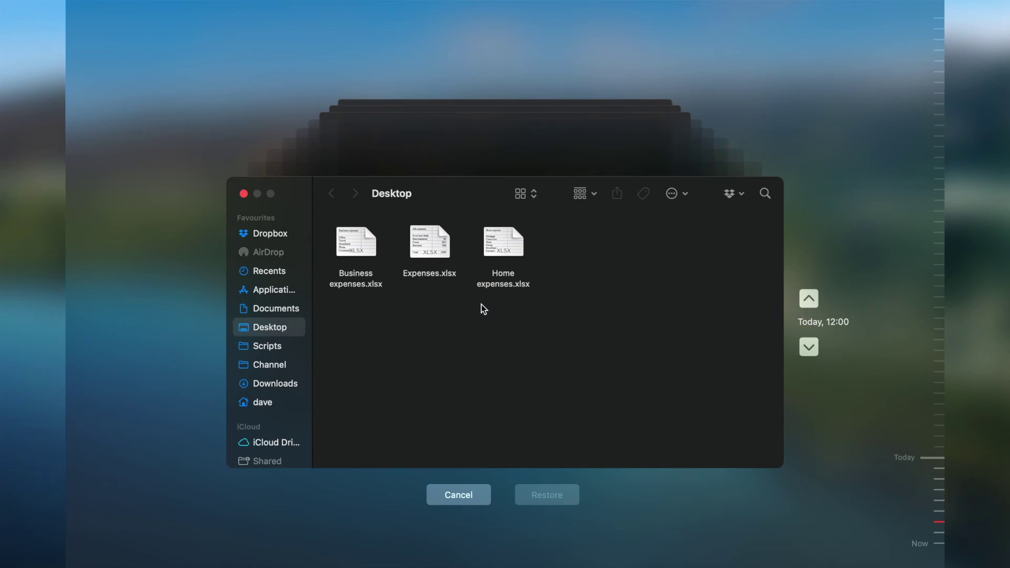
{"action": "left_click", "coordinate": [433, 254]}
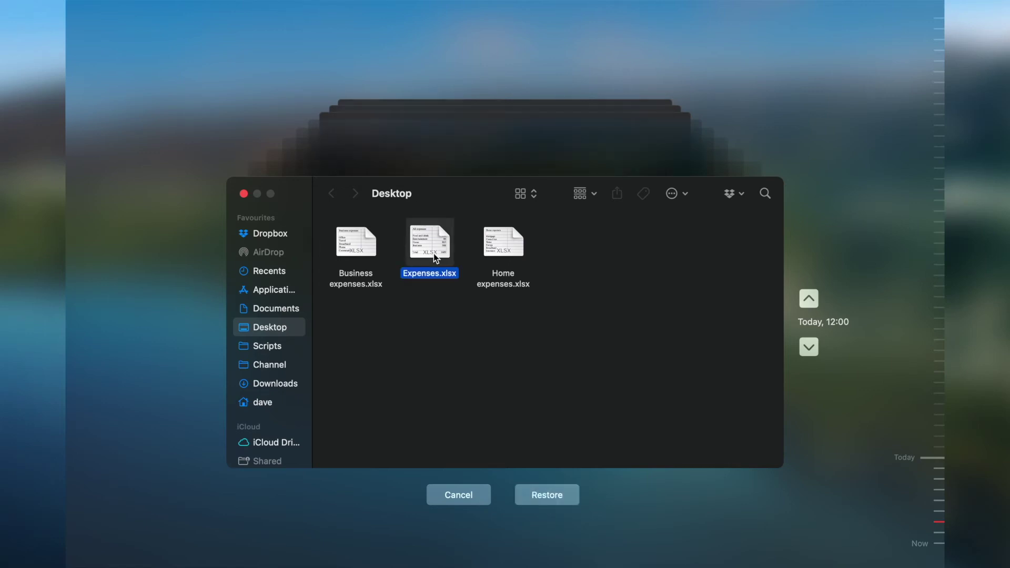
{"action": "left_click", "coordinate": [569, 493]}
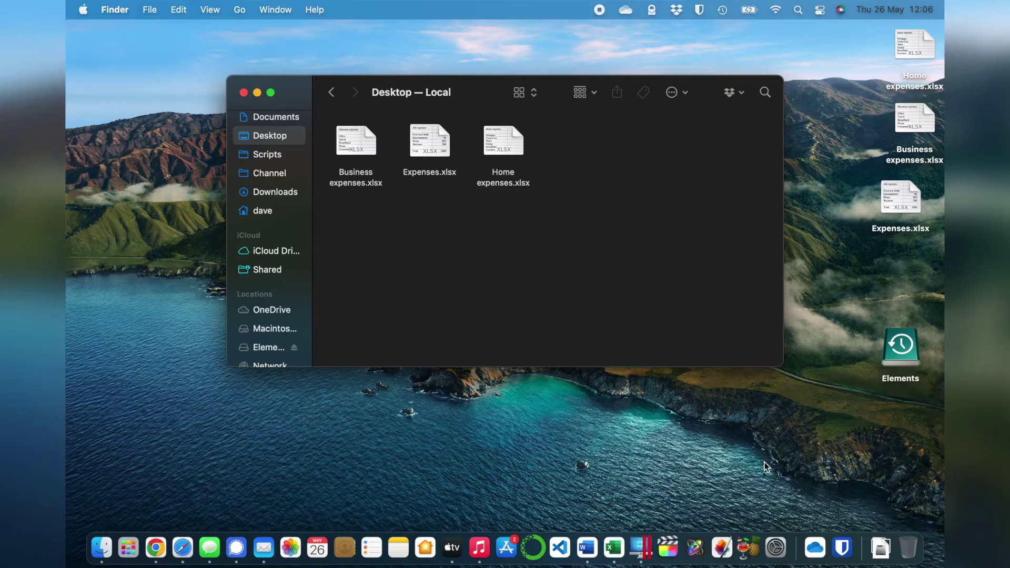
Rename the Elements backup disk as Time Machine in its info window and close that window
{"action": "scroll", "coordinate": [276, 352], "scroll_direction": "down", "scroll_amount": 3}
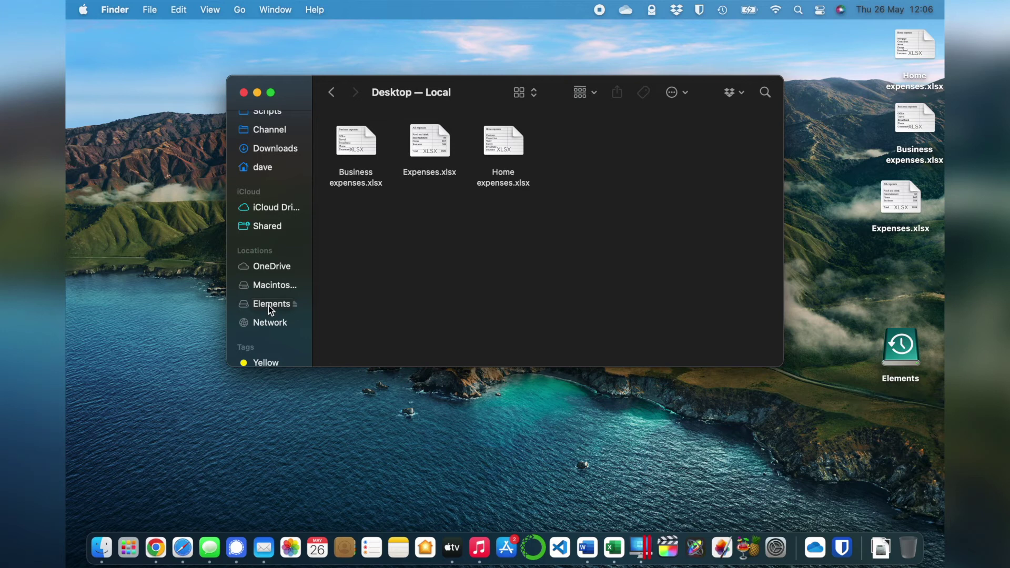
{"action": "right_click", "coordinate": [268, 305]}
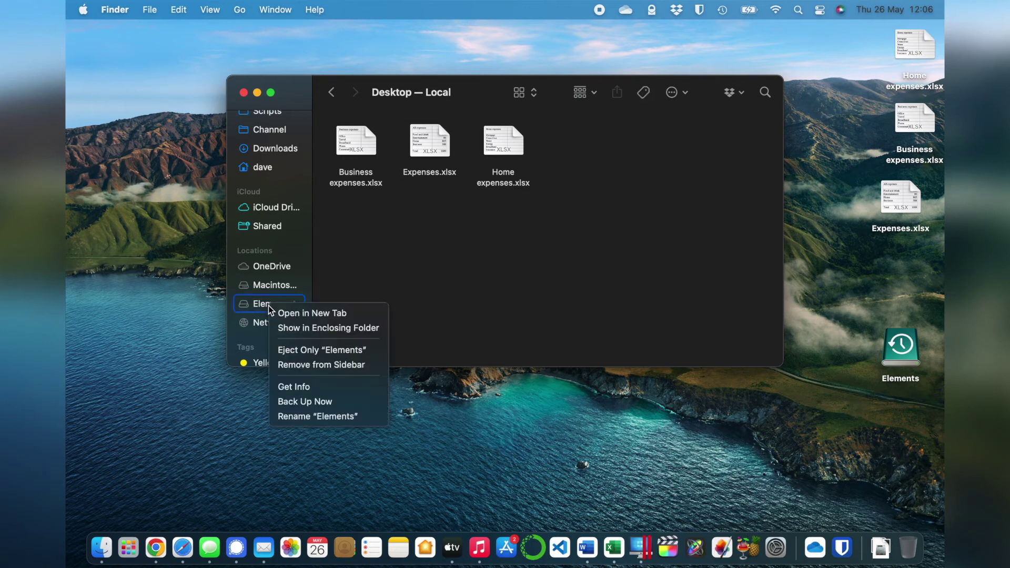
{"action": "left_click", "coordinate": [310, 387]}
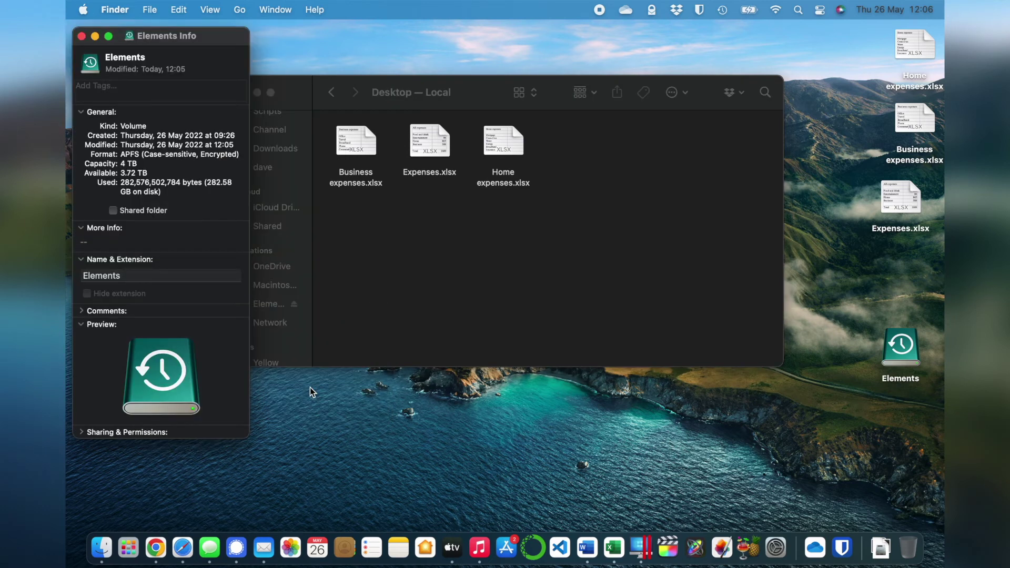
{"action": "left_click", "coordinate": [161, 276]}
{"action": "key", "text": "BackSpace"}
{"action": "key", "text": "BackSpace"}
{"action": "key", "text": "BackSpace"}
{"action": "key", "text": "BackSpace"}
{"action": "key", "text": "BackSpace"}
{"action": "key", "text": "BackSpace"}
{"action": "key", "text": "BackSpace"}
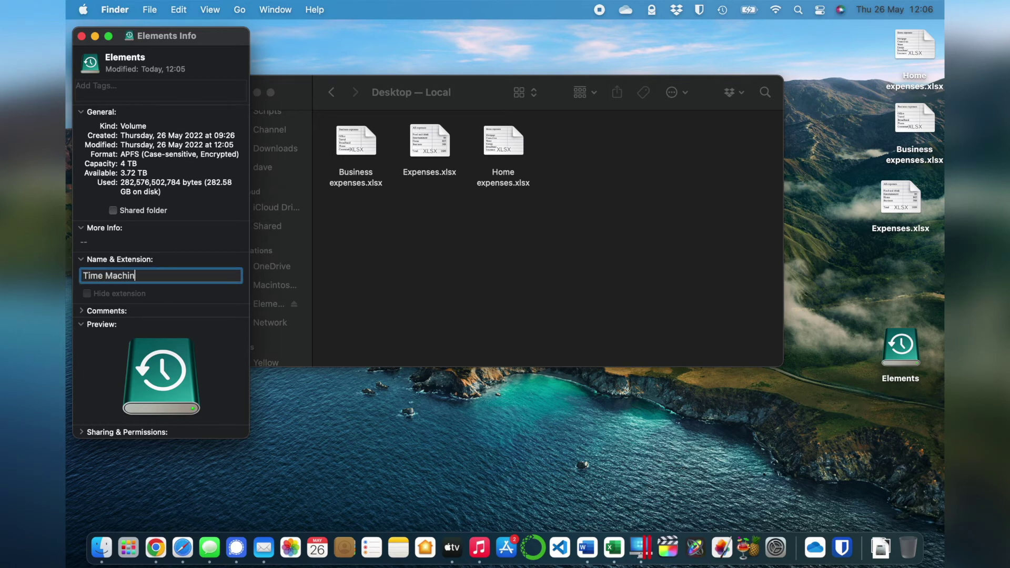
{"action": "left_click", "coordinate": [82, 36]}
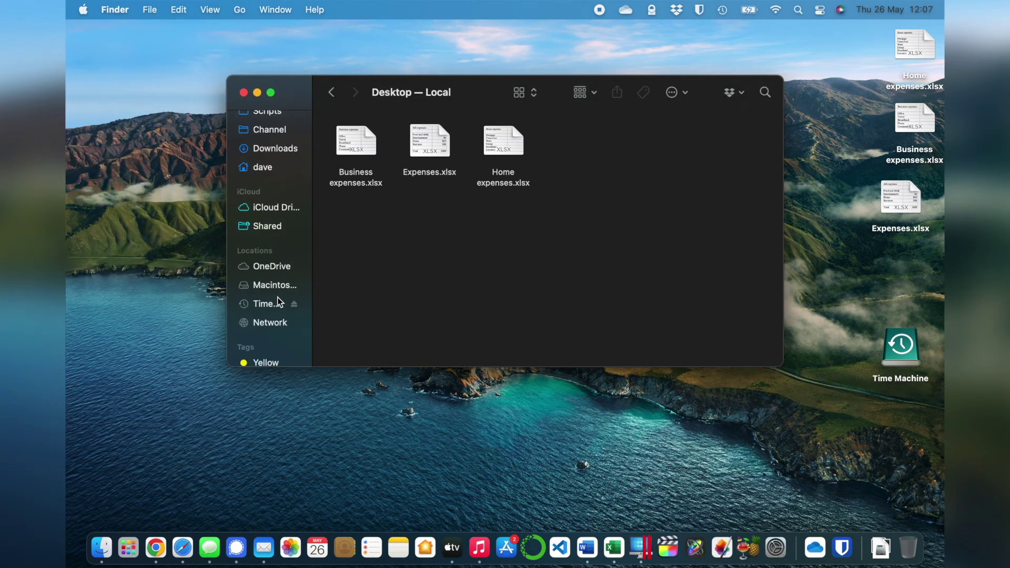